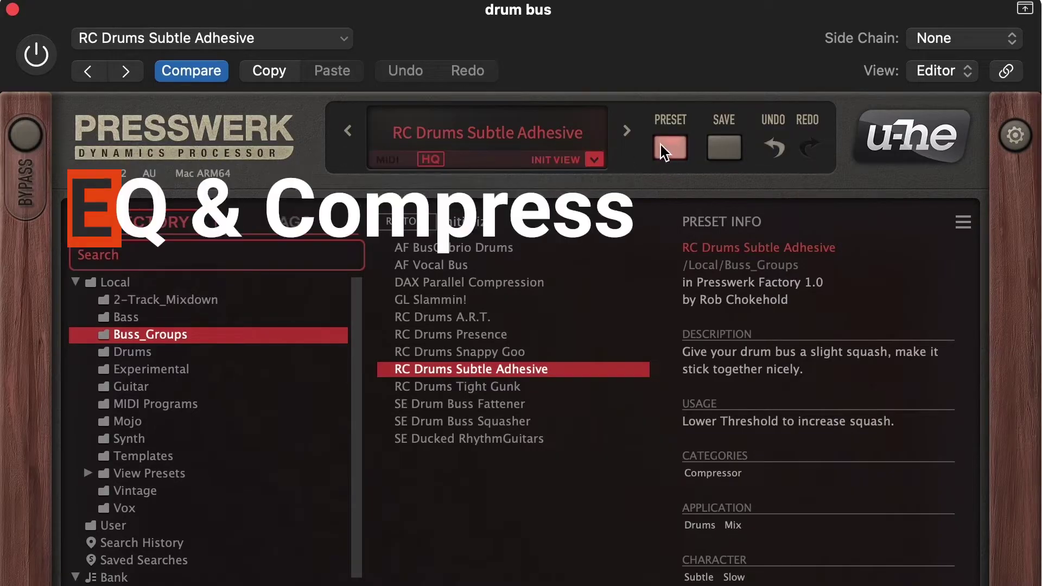
left_click(663, 148)
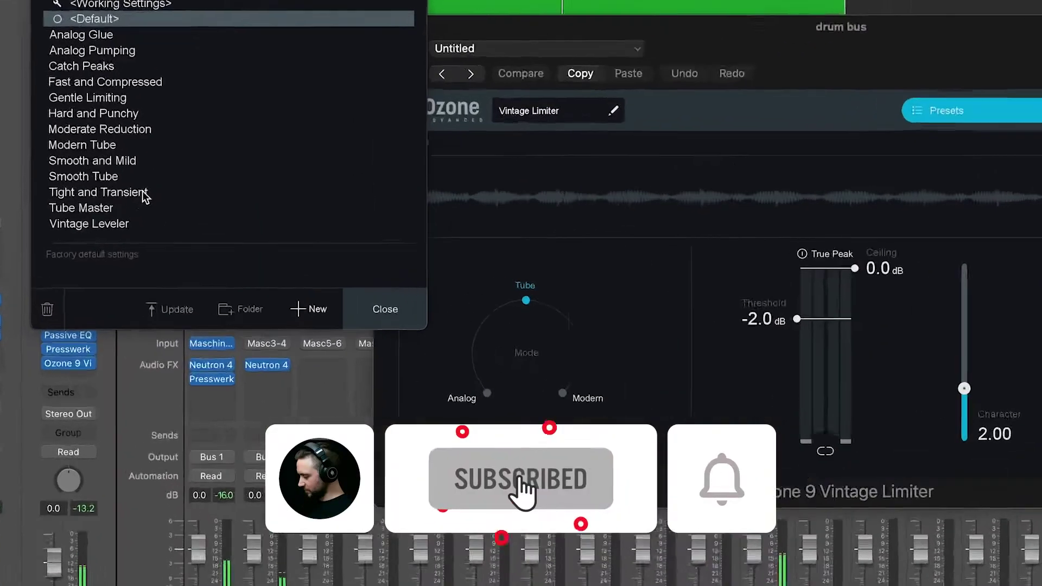
left_click(128, 190)
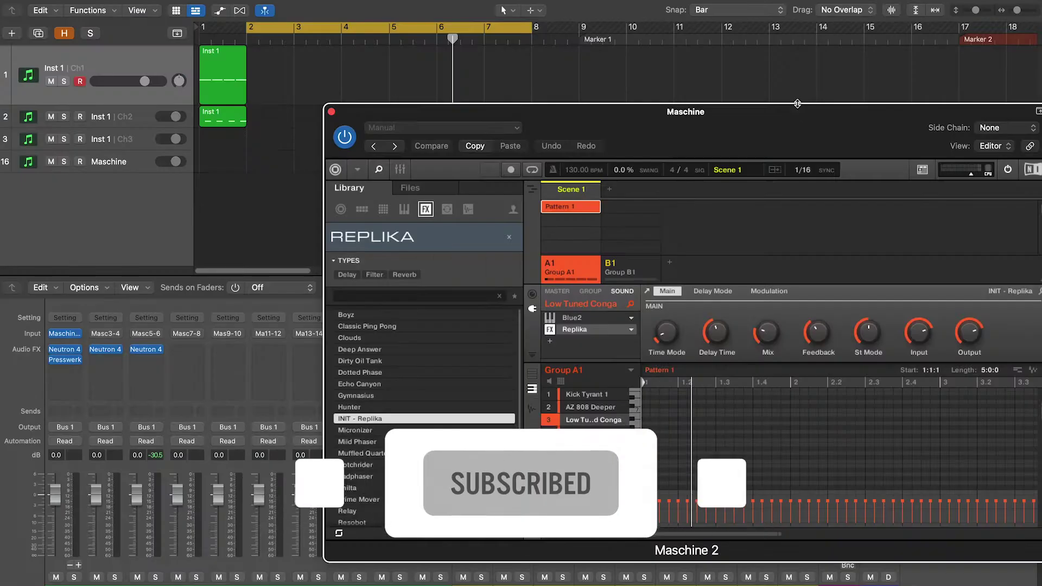
left_click_drag(795, 124, 586, 257)
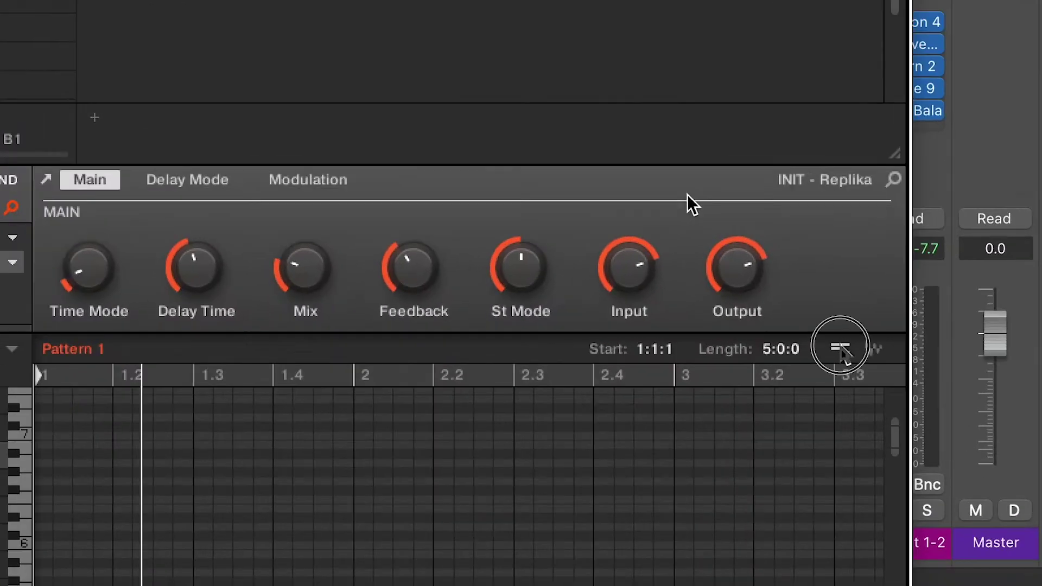
left_click_drag(840, 345, 197, 134)
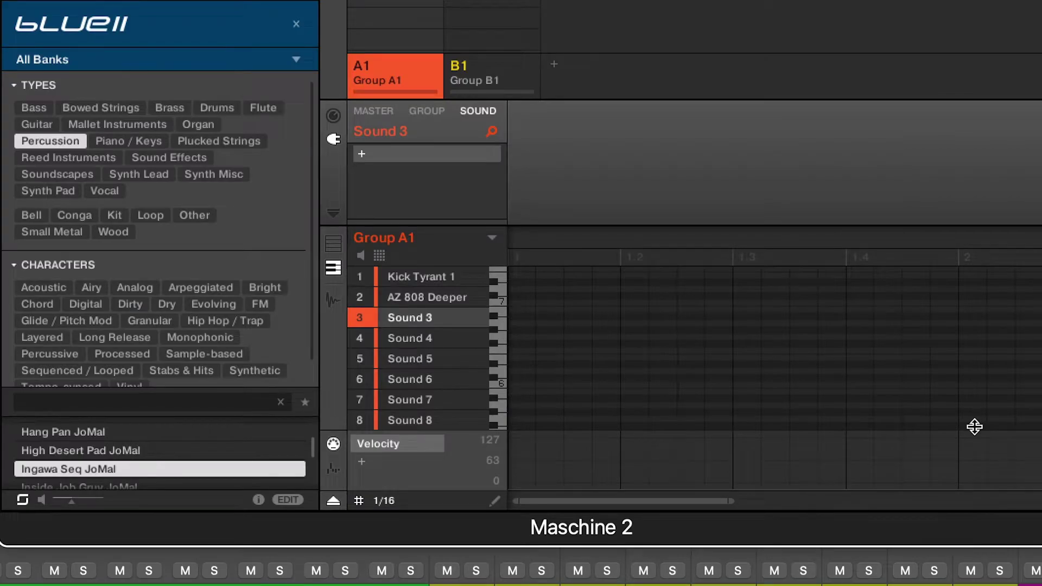
Step: Browse the Blue II percussion presets around Ingawa Seq JoMal for Sound 3 of Group A1
key("Down")
key("Down")
key("Down")
key("Down")
key("Down")
key("Down")
key("Down")
key("Down")
key("Down")
key("Down")
key("Down")
key("Down")
key("Up")
key("Up")
key("Up")
key("Up")
key("Up")
key("Up")
key("Up")
key("Up")
key("Up")
key("Up")
key("Up")
key("Up")
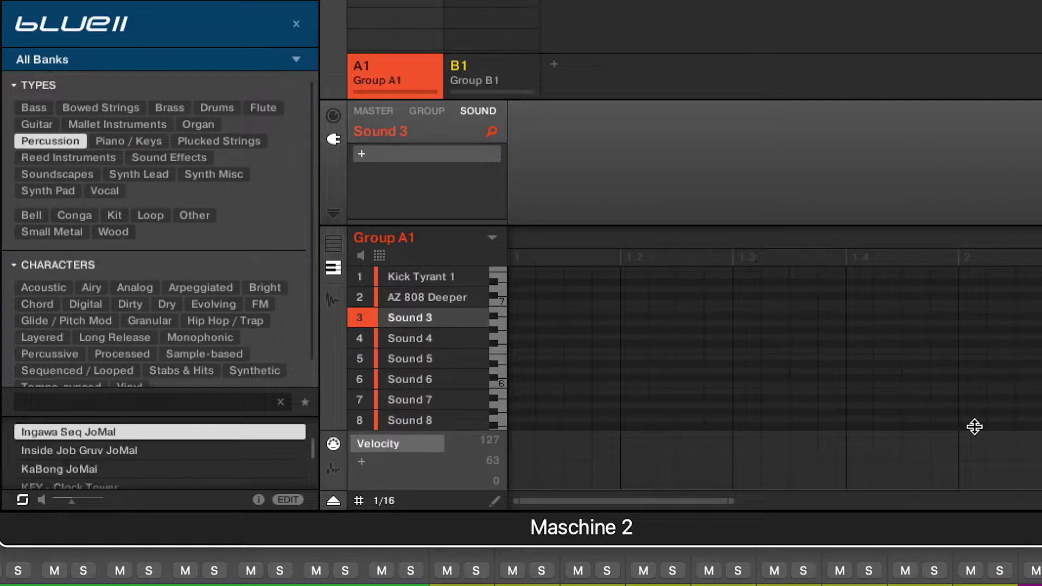
key("Down")
key("Down")
key("Down")
key("Down")
key("Down")
key("Down")
key("Down")
key("Down")
key("Down")
key("Down")
key("Down")
key("Down")
key("Down")
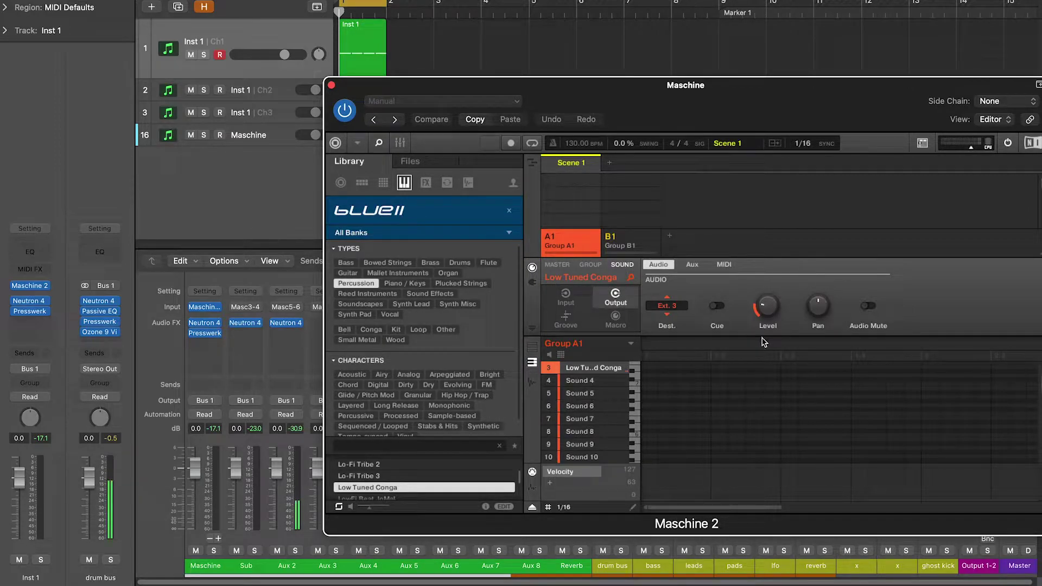
Step: Open the Neutron 4 equalizer on Aux 2 and change band 1 to a flat highpass
left_click(332, 85)
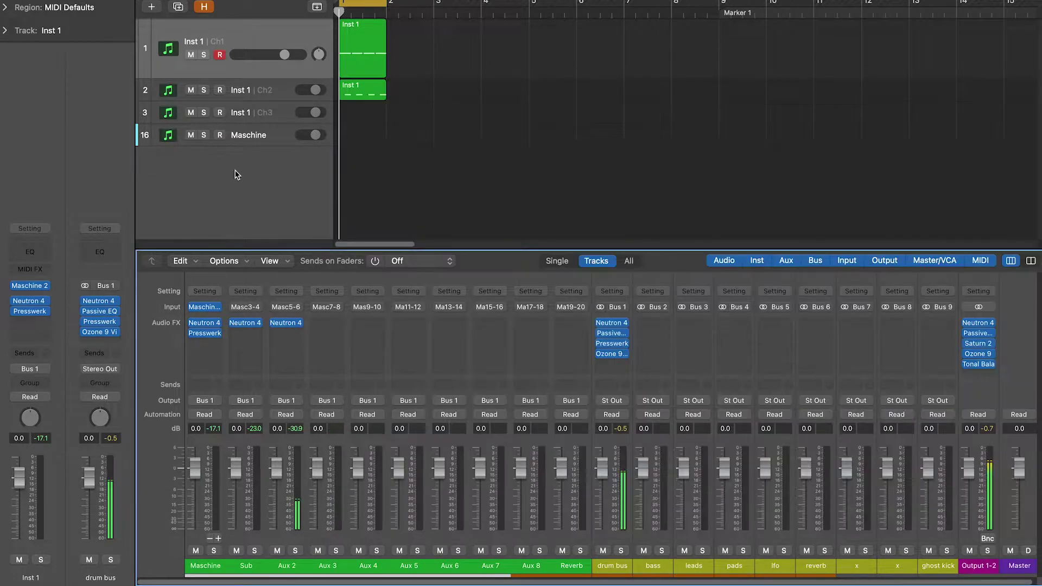
left_click(290, 324)
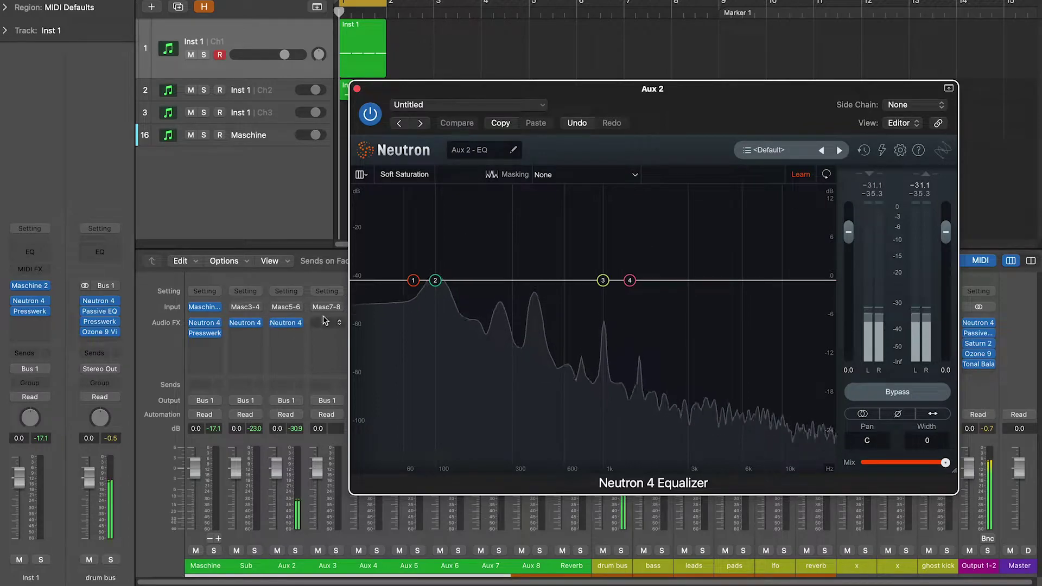
left_click(415, 280)
left_click(475, 222)
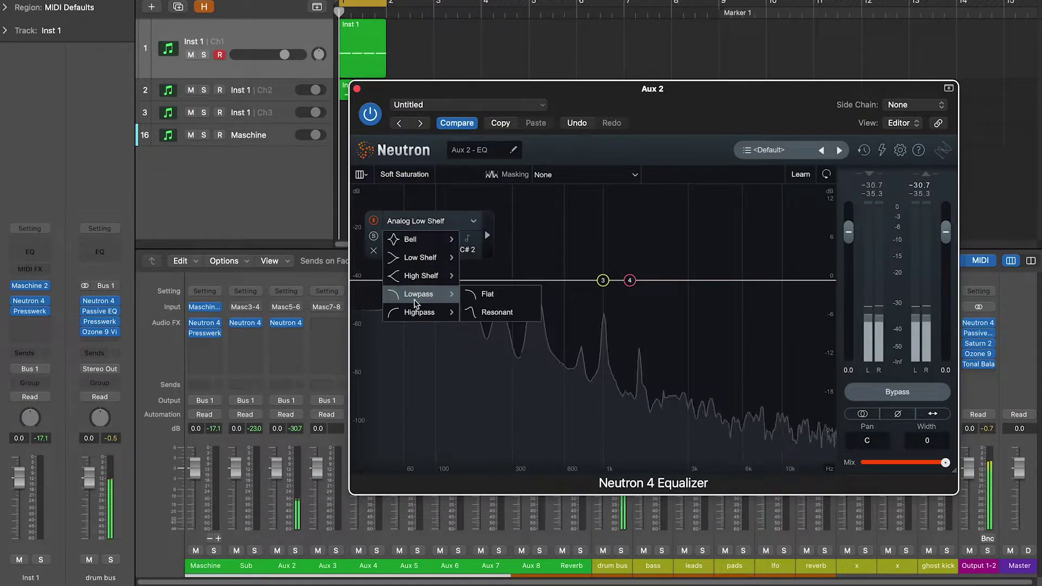
left_click(483, 311)
left_click_drag(396, 280, 396, 278)
Step: With the loop playing, set EQ band 2 to -4.7 dB at 100 Hz and band 3 to 1.6 dB at 246 Hz
left_click(434, 280)
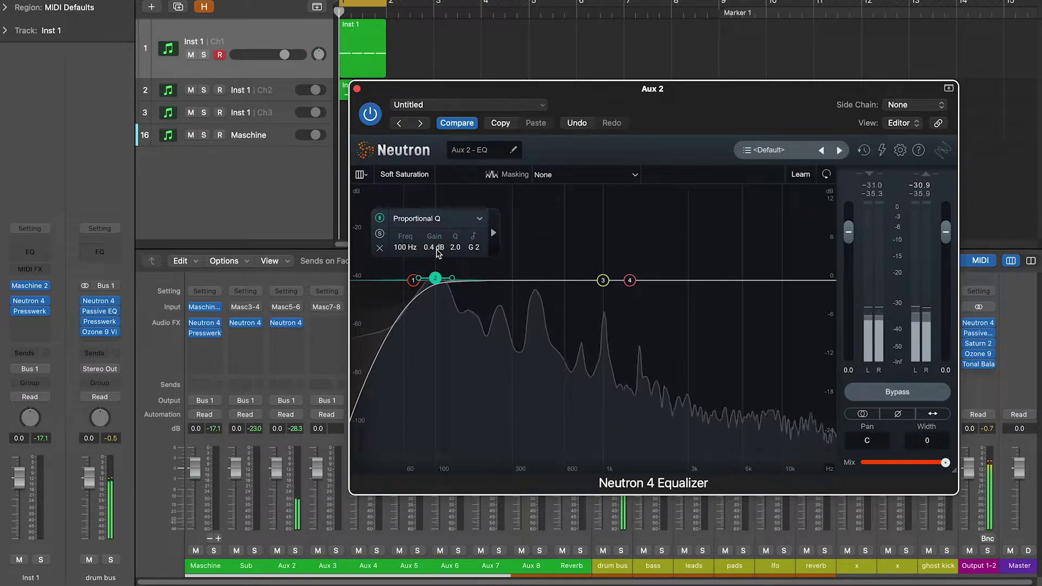
key("space")
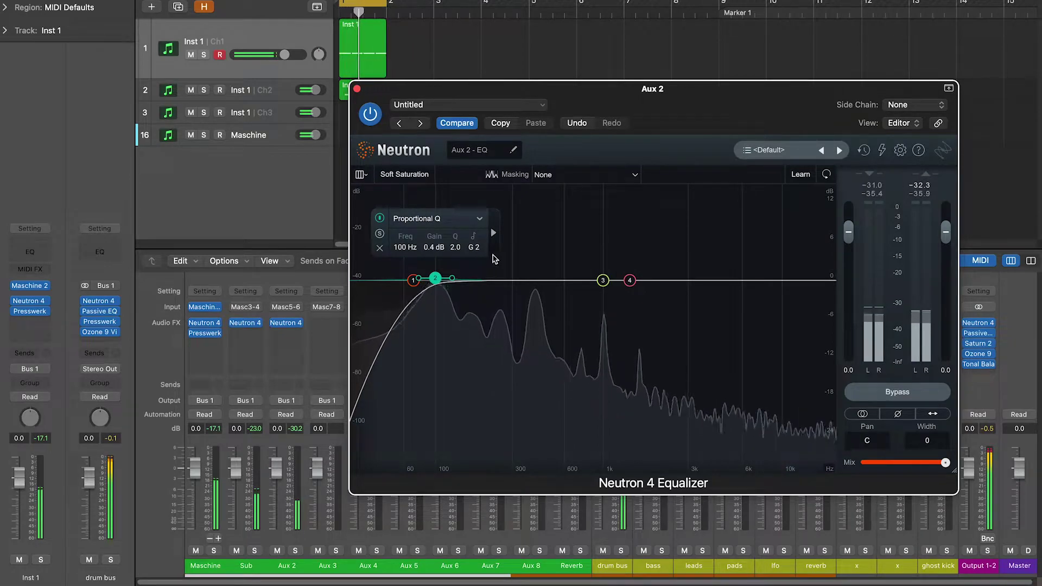
left_click_drag(433, 248, 435, 271)
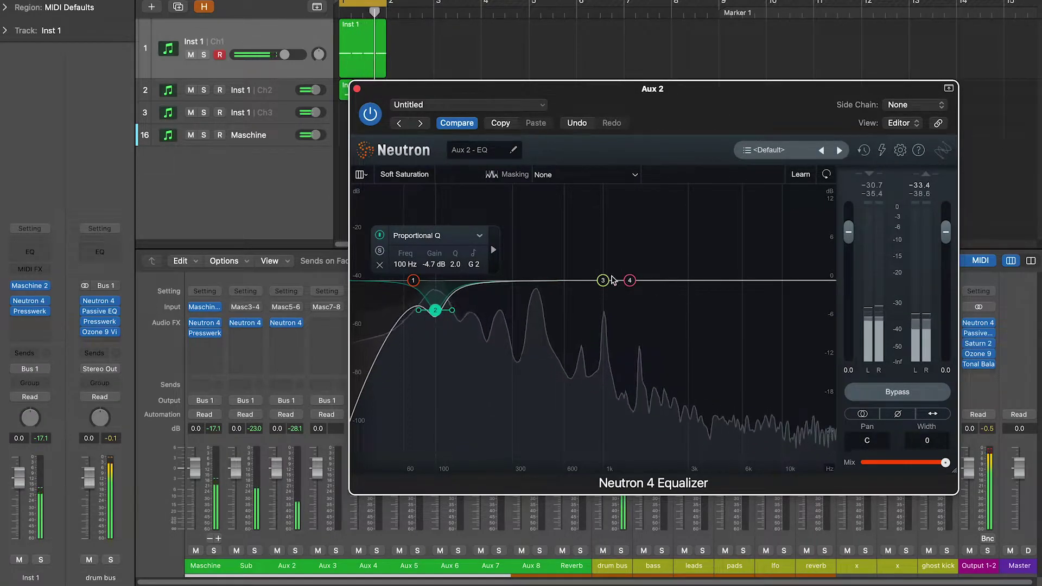
left_click_drag(603, 280, 494, 271)
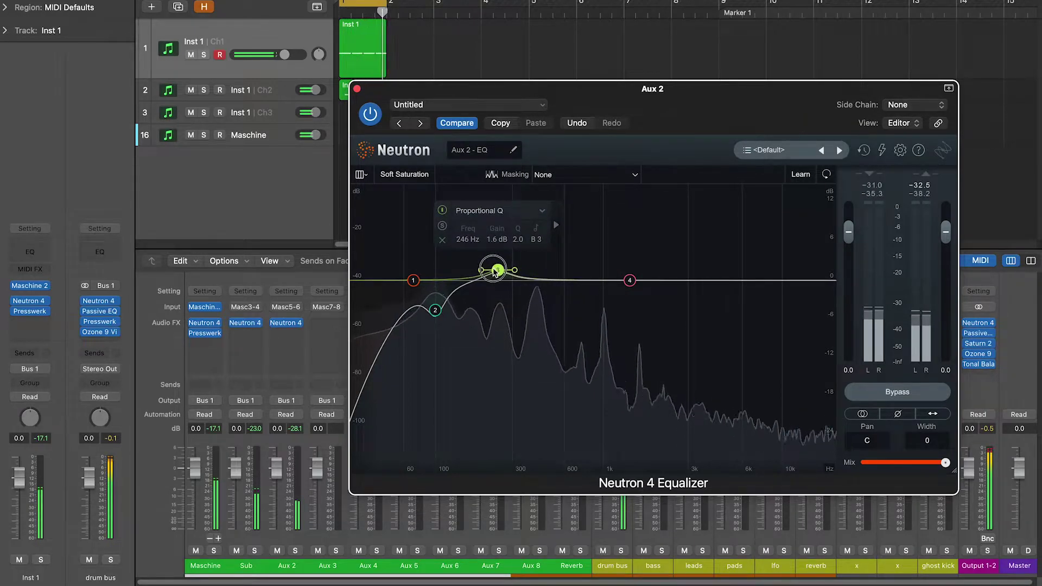
Step: Change EQ band 4 to a bell and set it to 1.3 dB at 1022 Hz
mouse_move(630, 281)
left_mouse_down()
mouse_move(607, 275)
mouse_move(622, 276)
left_mouse_up()
left_click(662, 218)
mouse_move(626, 255)
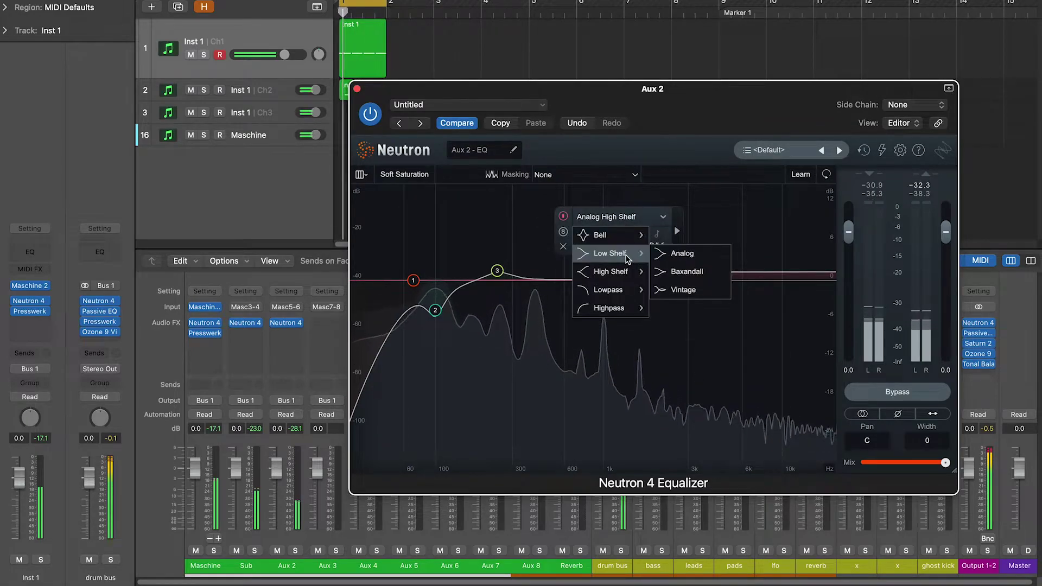
left_click(681, 235)
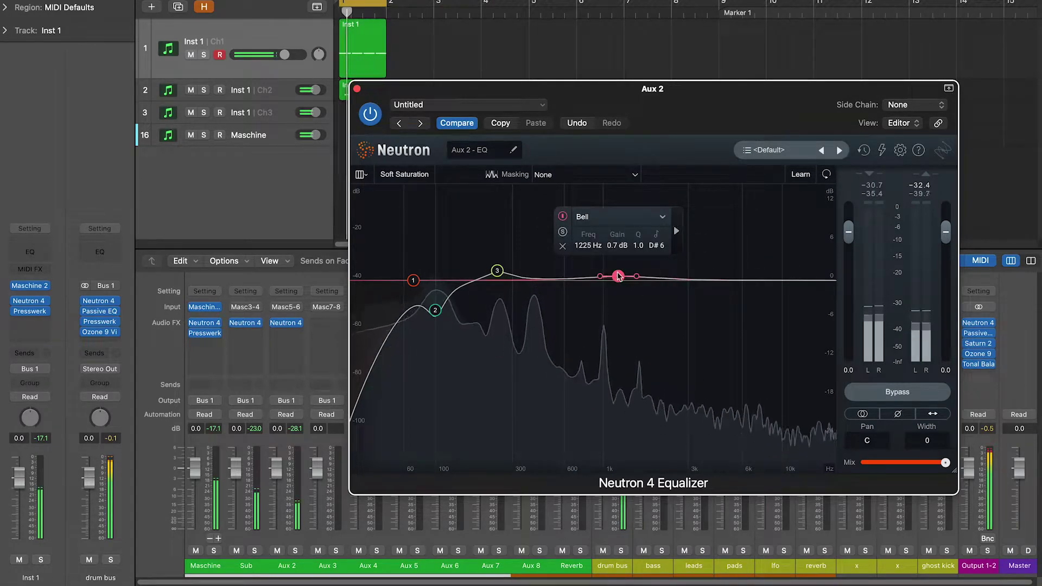
mouse_move(618, 277)
left_mouse_down()
mouse_move(597, 265)
mouse_move(605, 272)
left_mouse_up()
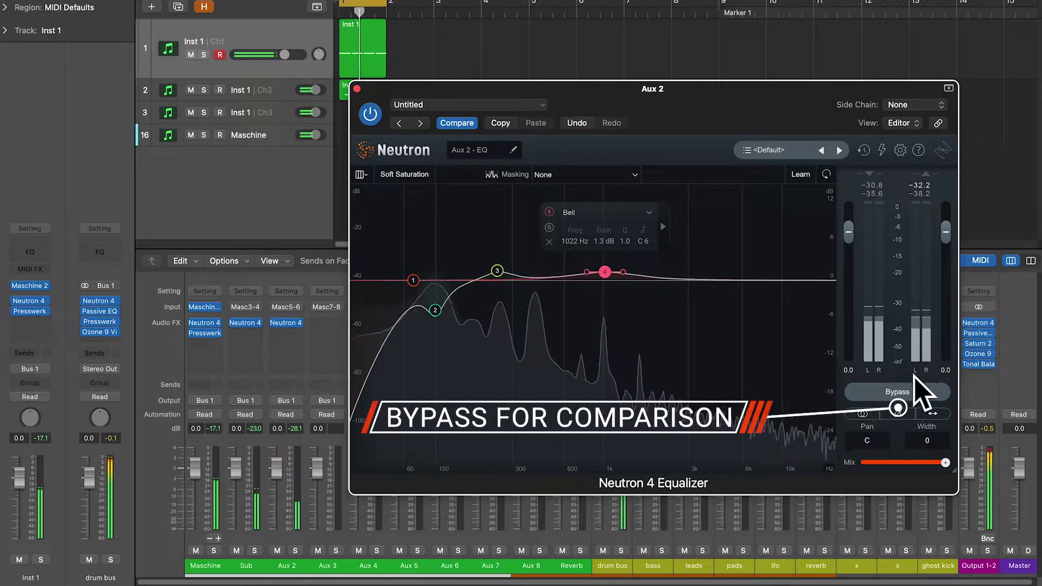
Step: Compare the sound with the equalizer bypassed, and set the flat highpass frequency on band 1 to 87 Hz
left_click(912, 393)
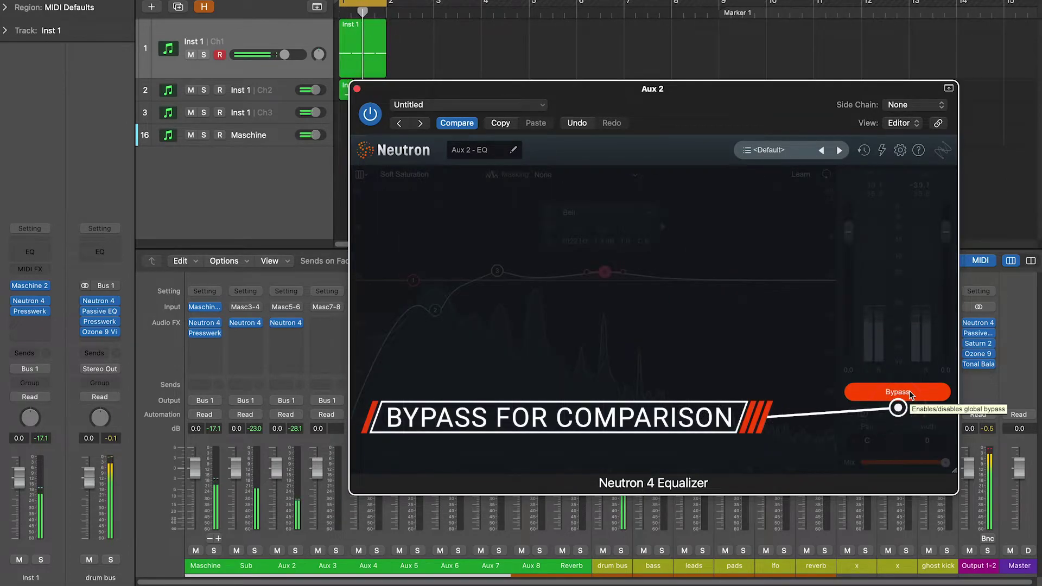
left_click(913, 393)
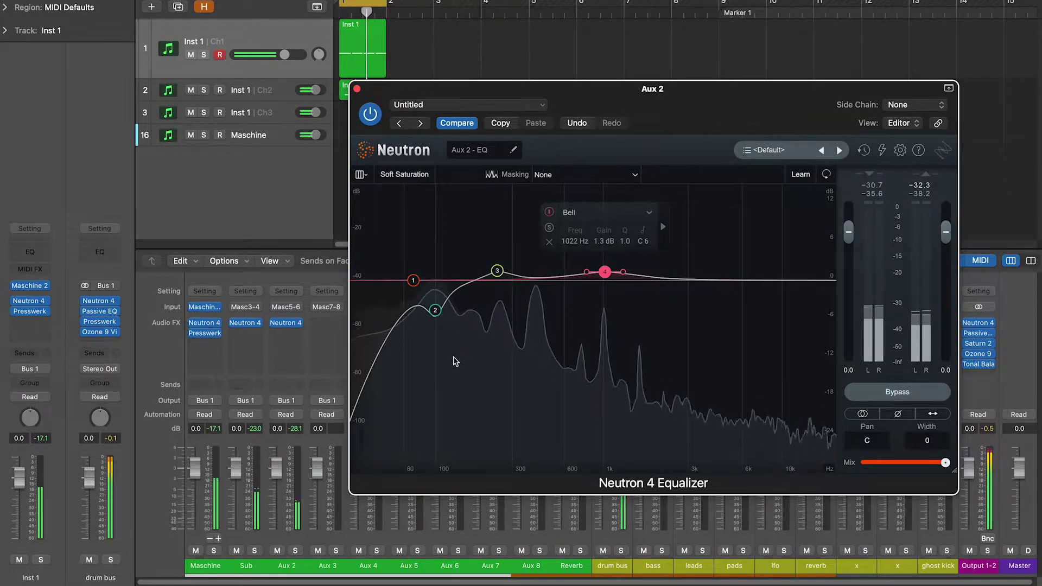
left_click(413, 280)
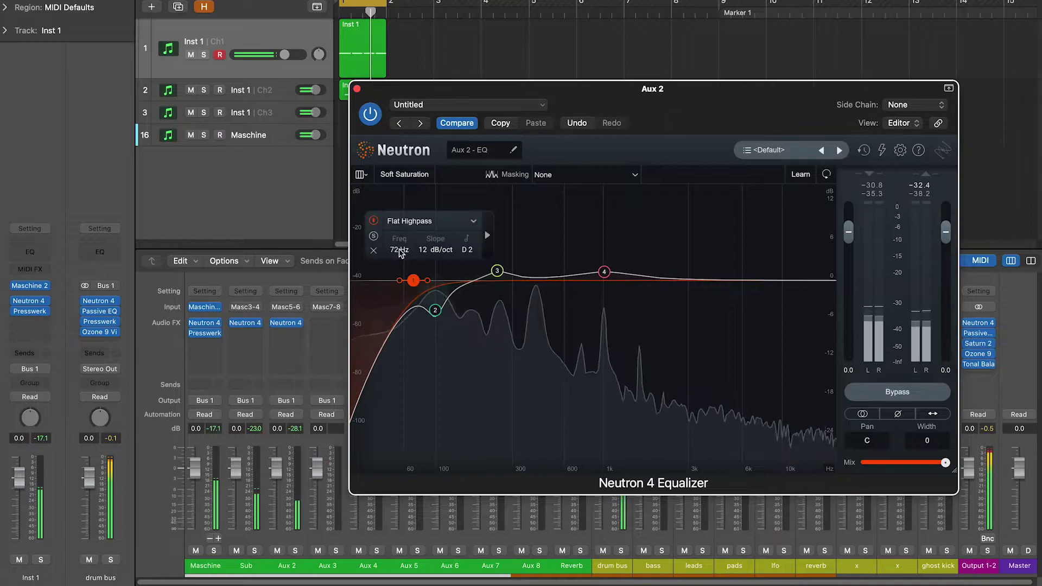
left_click_drag(399, 249, 401, 244)
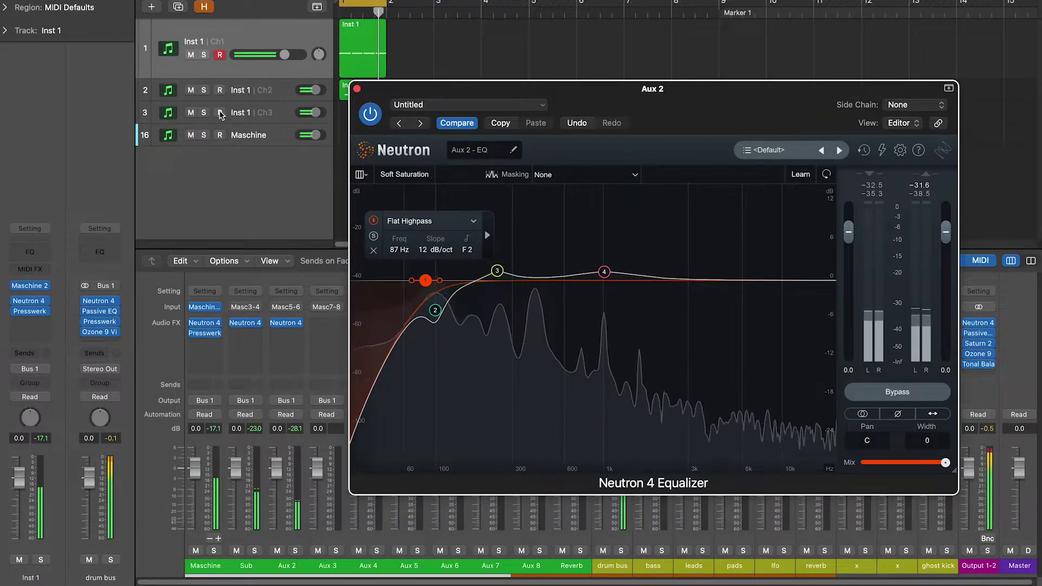
left_click(356, 89)
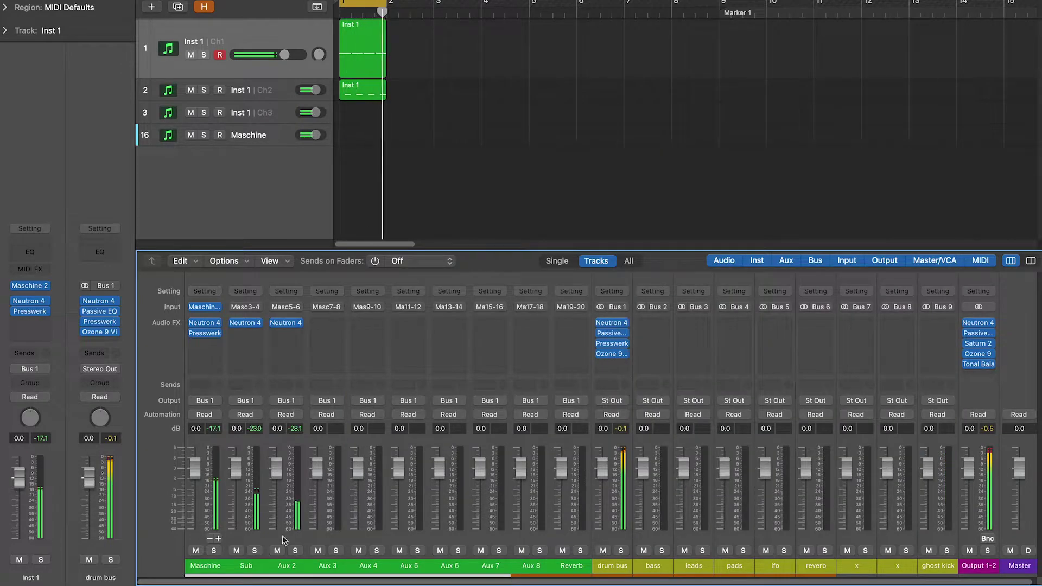
Step: Solo Aux 2 and examine the Blue2 synth's filter and envelope settings for the Low Tuned Conga sound in Maschine
left_click(295, 551)
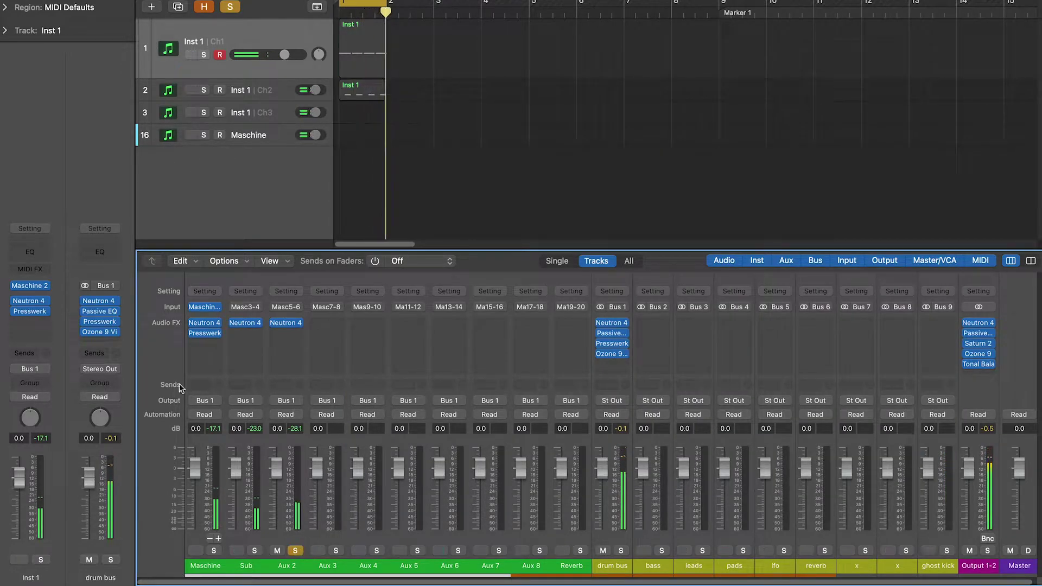
left_click(207, 308)
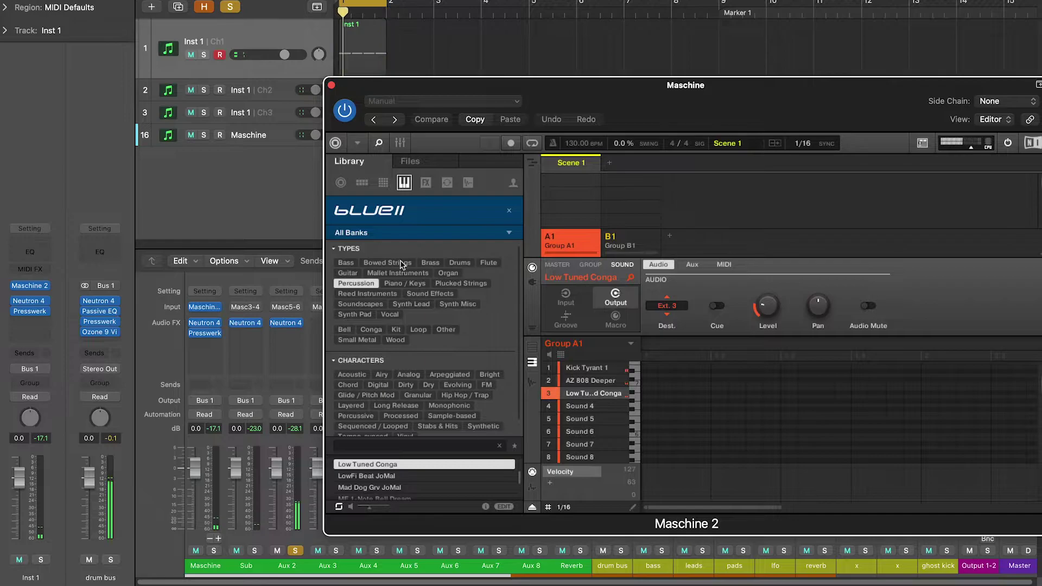
left_click(532, 282)
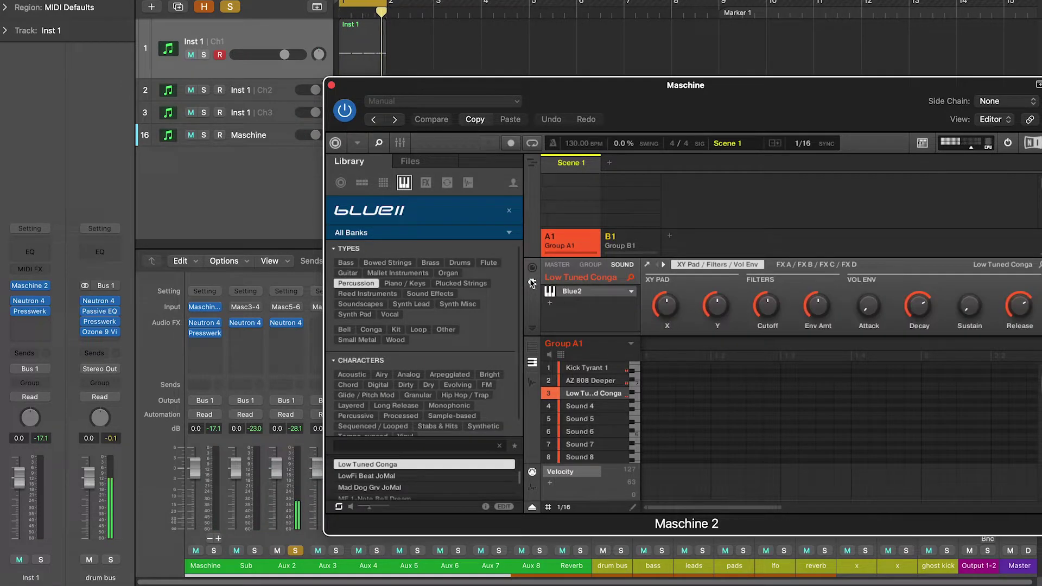
left_click(578, 294)
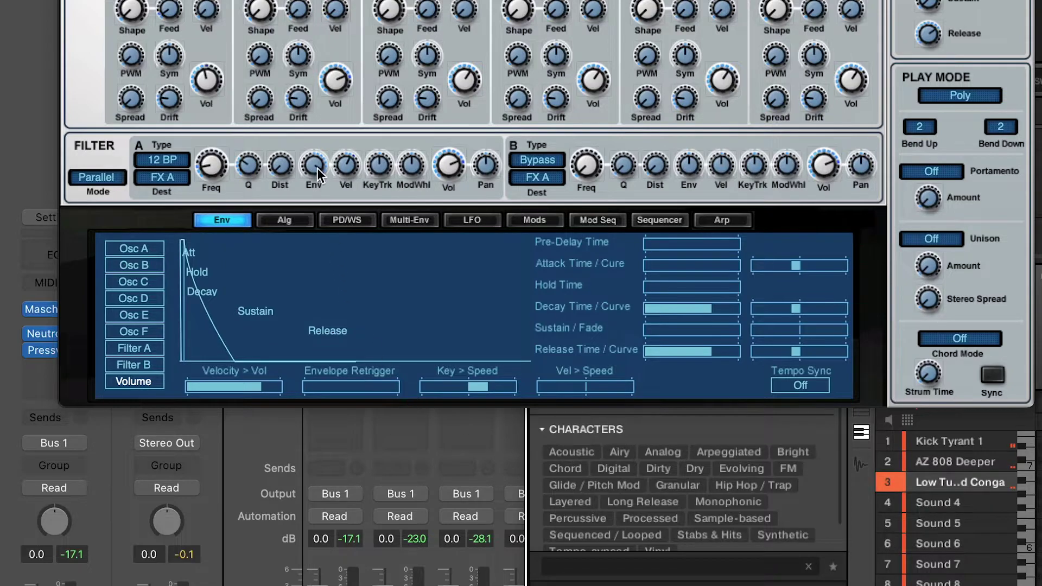
left_click(314, 245)
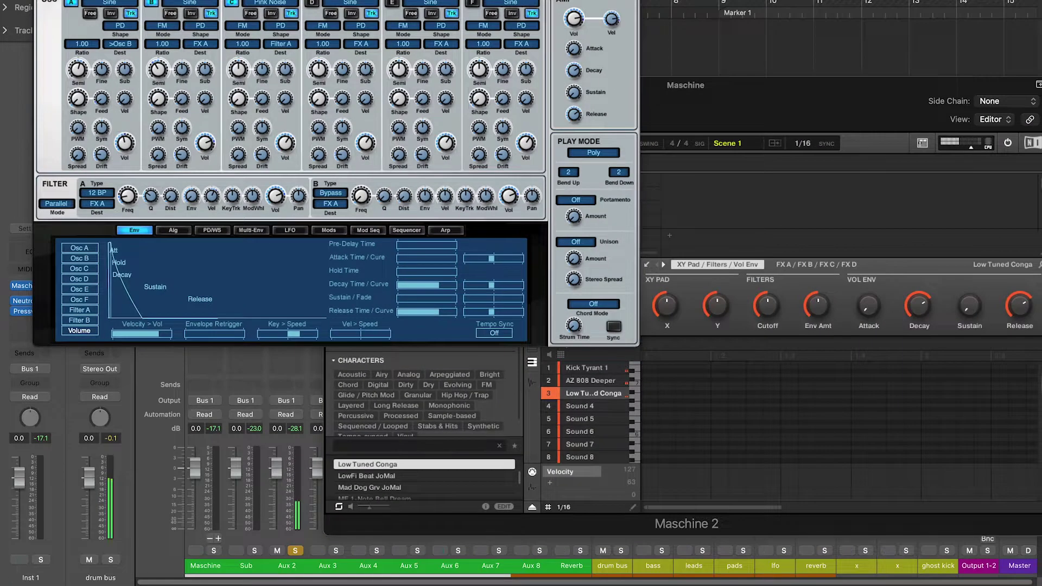
key("i")
key("super+w")
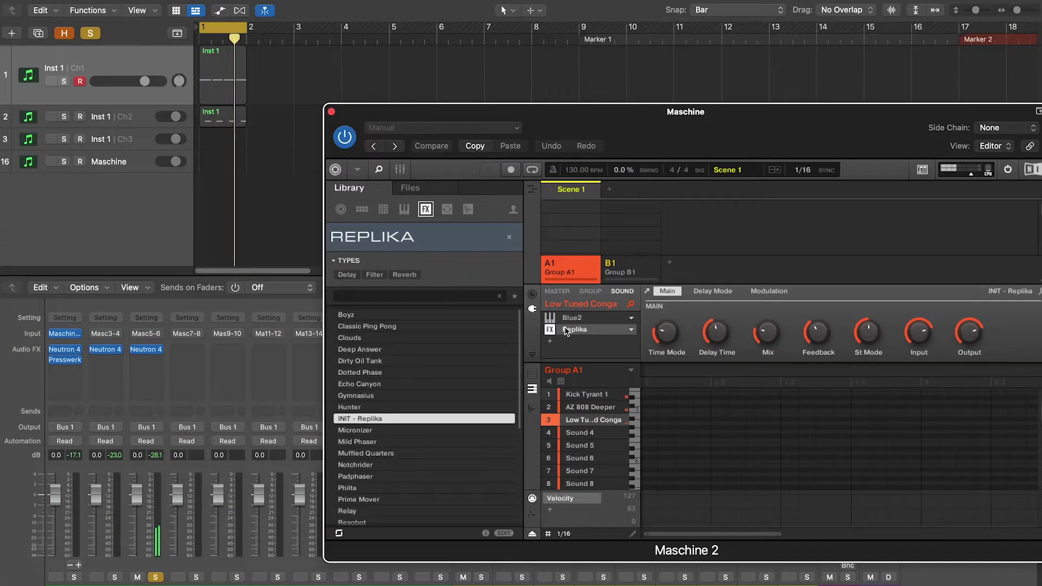
Step: View the Replika delay's settings on the Low Tuned Conga sound and remove the solo from Aux 2
left_click(565, 332)
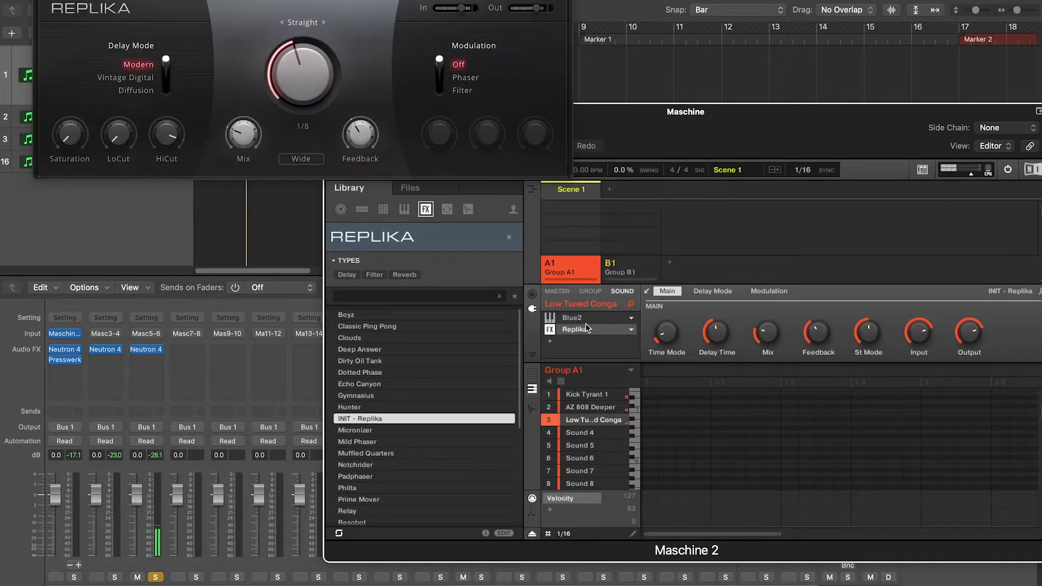
left_click(647, 290)
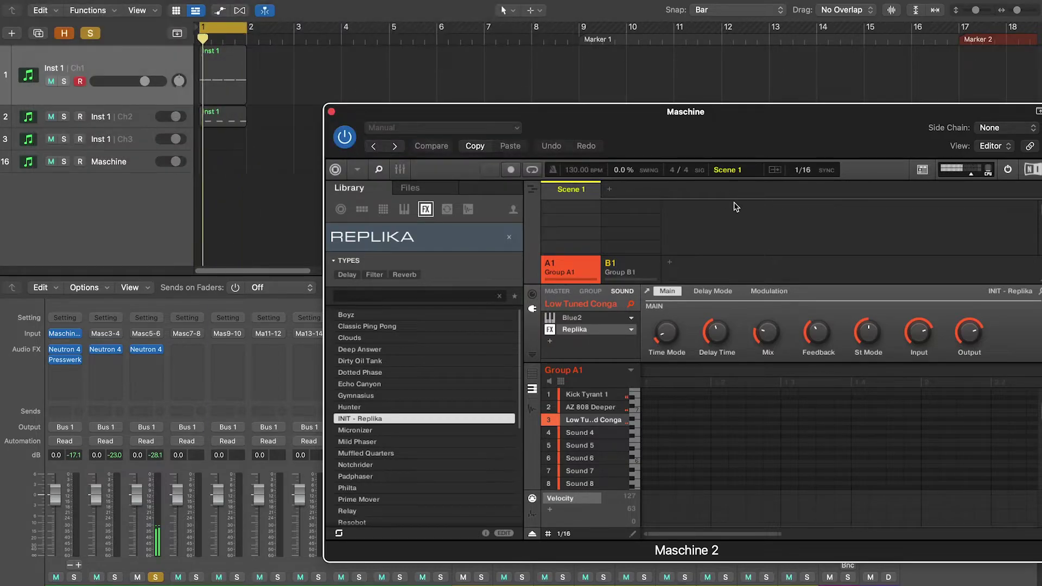
left_click(331, 111)
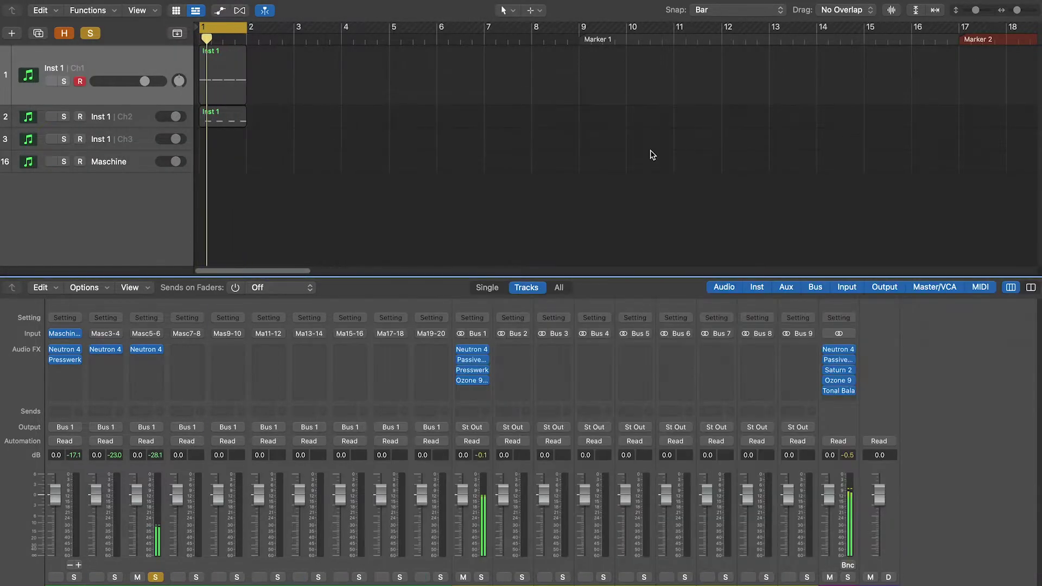
left_click(155, 577)
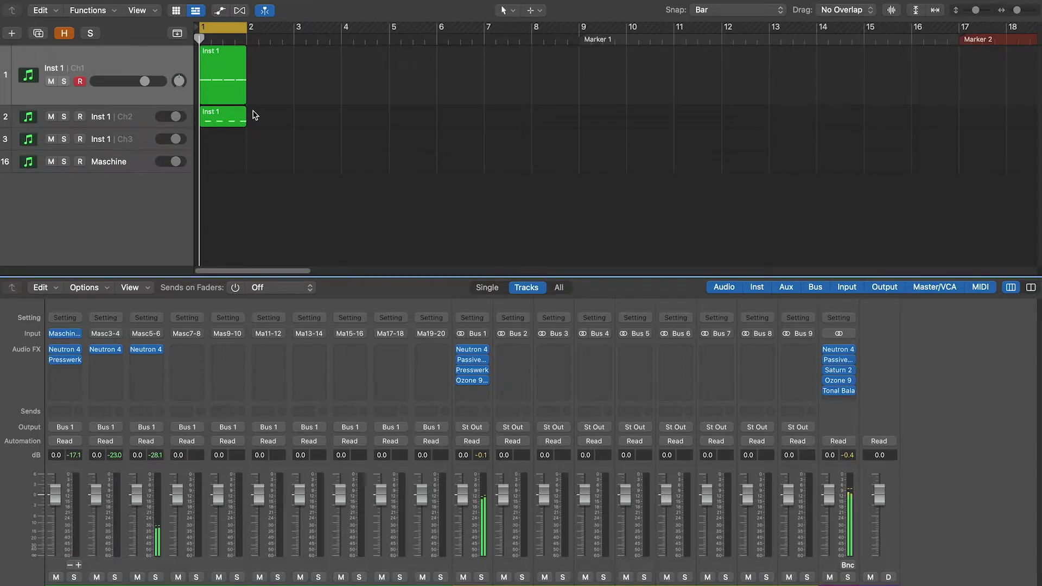
Step: Extend the cycle range to bar 8 and play the project from bar 1
left_click_drag(241, 29, 531, 67)
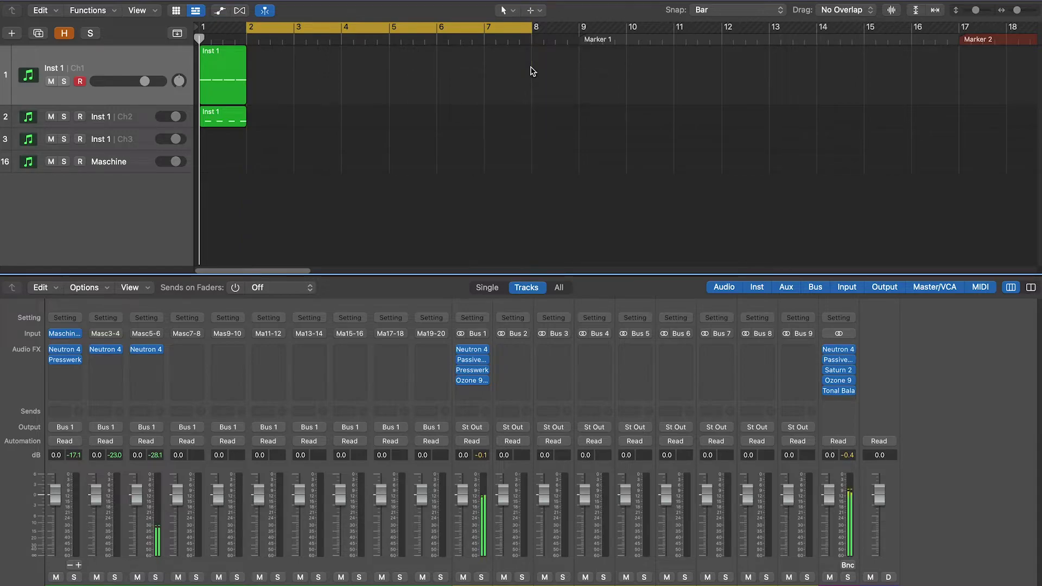
key("space")
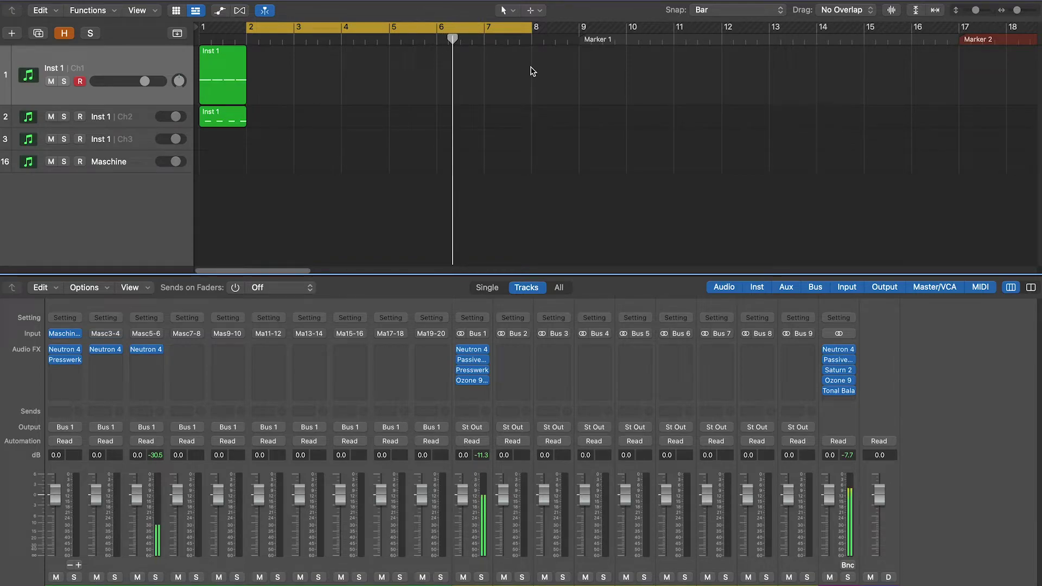
Step: Place Maschine's Pattern 1 at bar 1 on the Inst 1 Ch3 track and remove the pattern from Scene 1
left_click(63, 334)
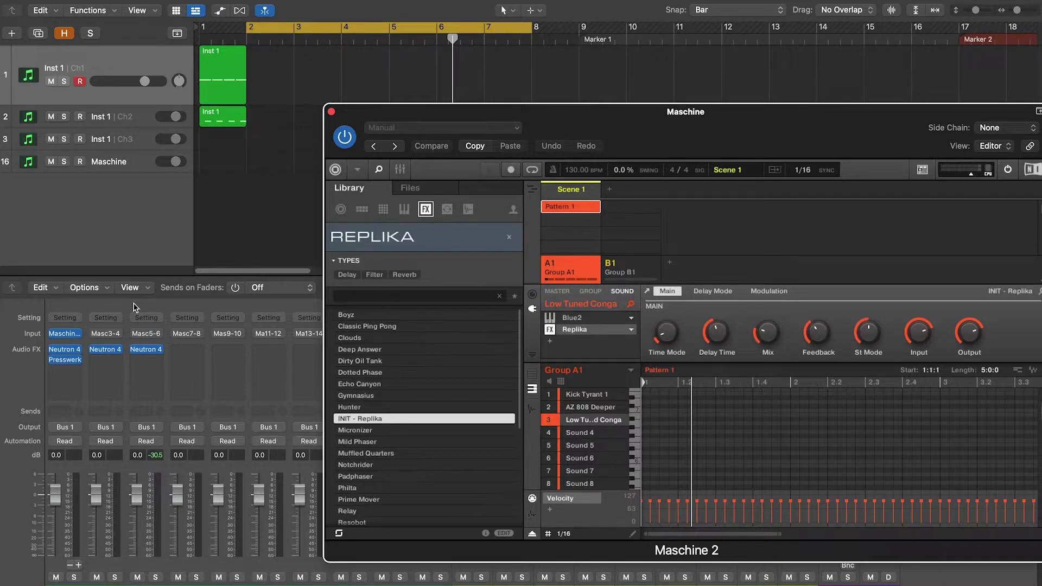
left_click_drag(800, 130, 575, 255)
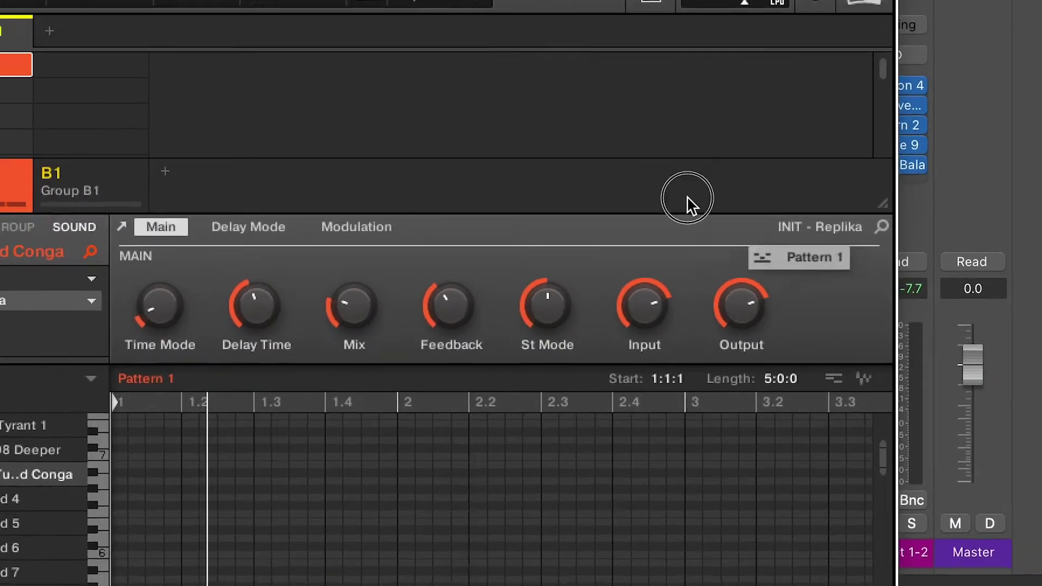
left_click_drag(687, 198, 197, 138)
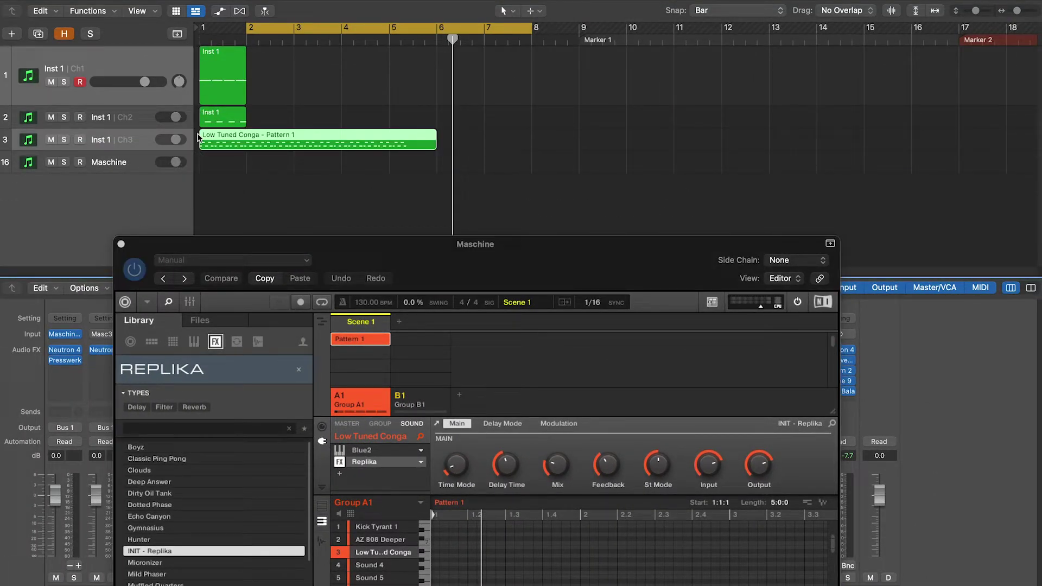
right_click(360, 343)
left_click(418, 421)
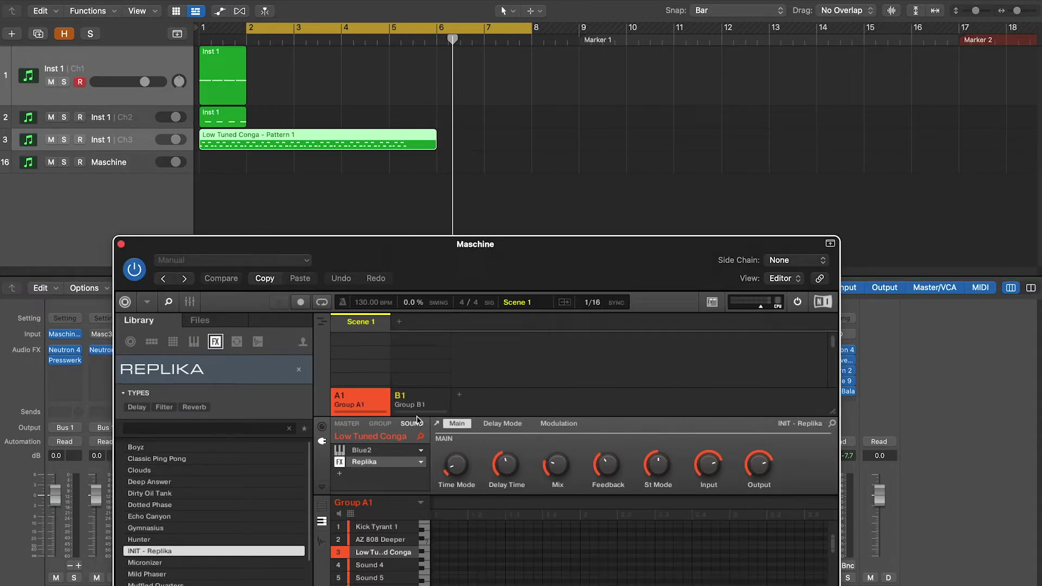
Step: Close Maschine, split the Low Tuned Conga region after its first five sixteenth-note steps, and delete the remainder
left_click(122, 245)
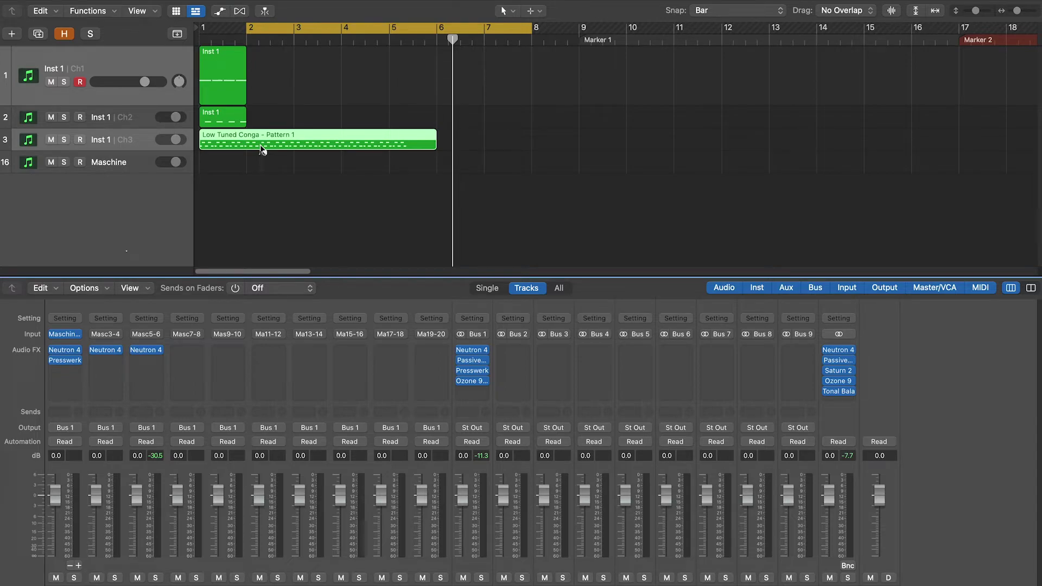
double_click(261, 146)
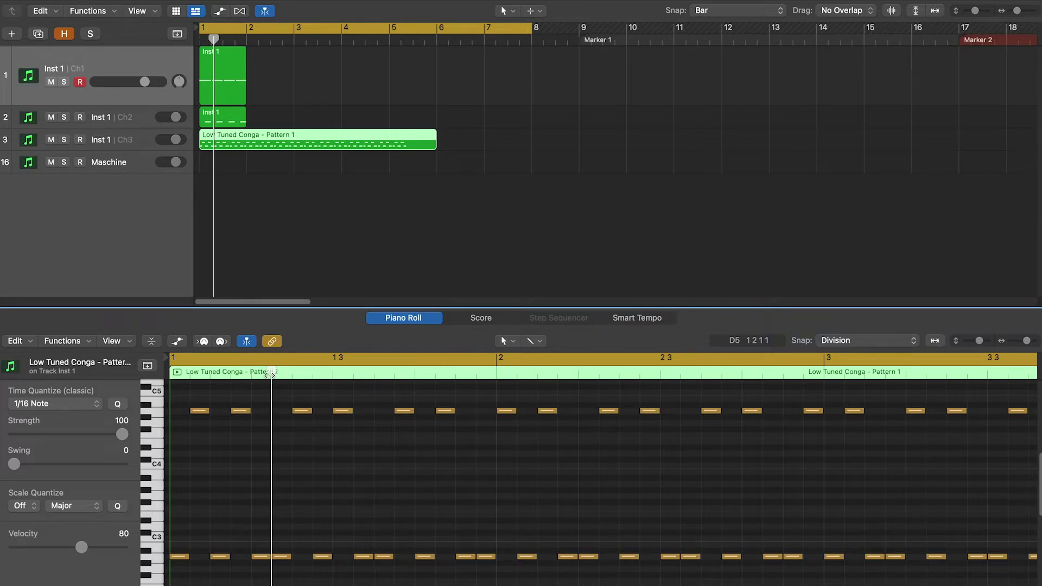
key("super+t")
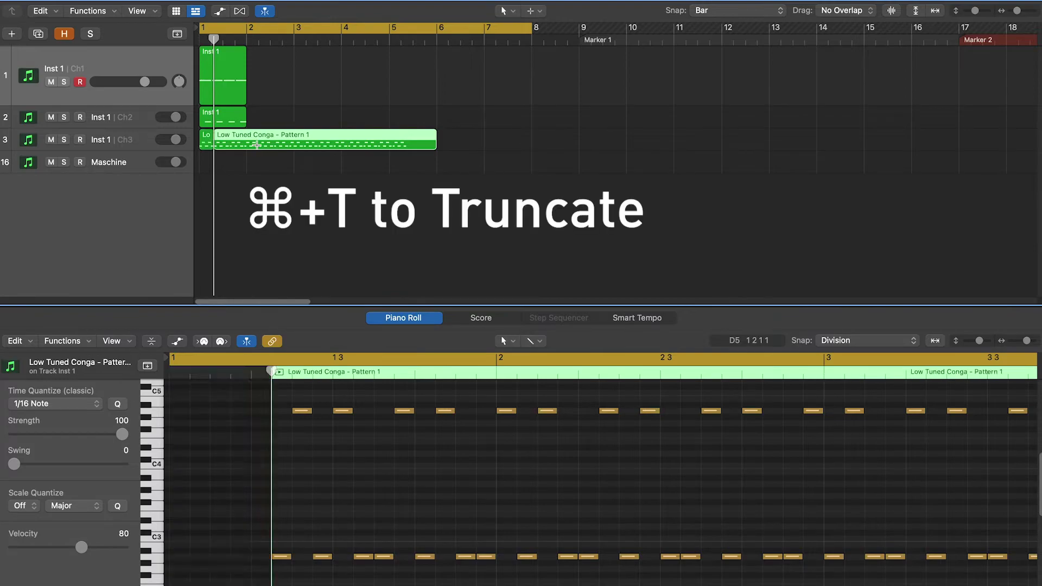
key("Delete")
left_click(207, 142)
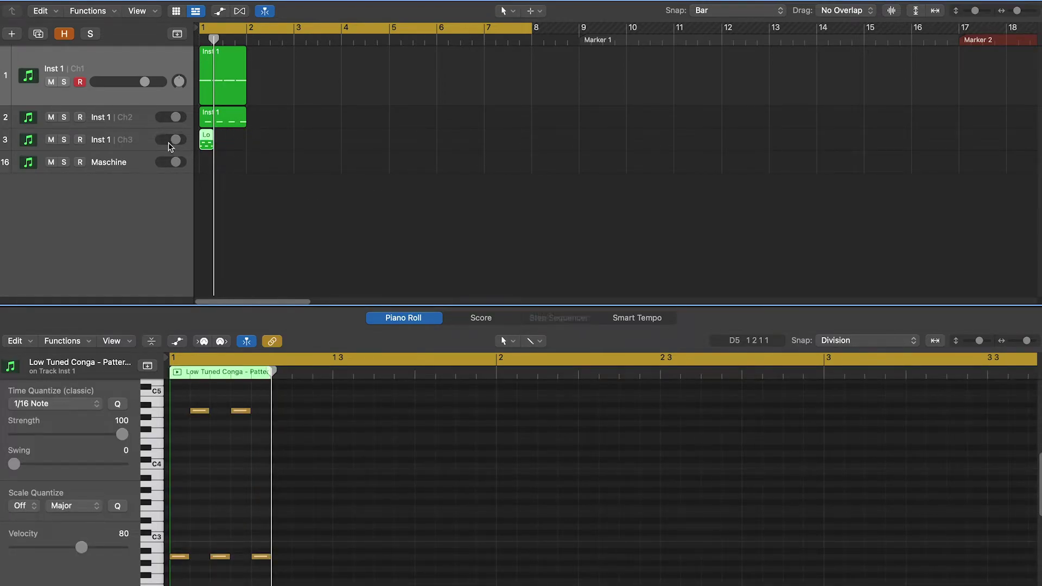
Step: Copy the shortened conga region and paste it back to back on the Inst 1 Ch3 track up to bar 6
left_click(115, 143)
key("super+c")
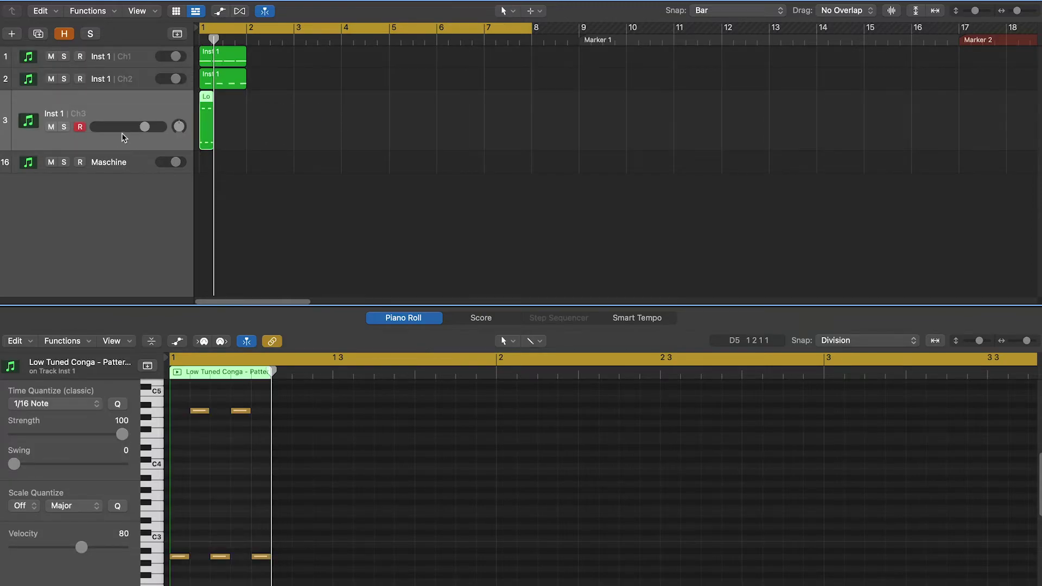
key("super+v")
key("super+v")
key("super+v")
key("super+v")
key("super+v")
key("super+v")
key("super+v")
key("super+v")
key("super+v")
key("super+v")
key("super+v")
key("super+v")
key("super+v")
key("super+v")
key("super+v")
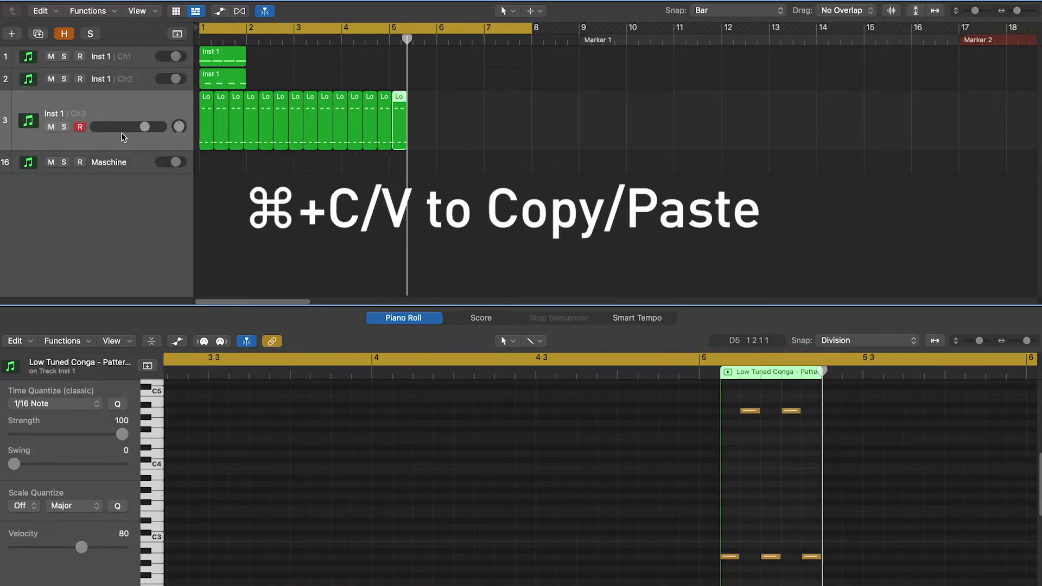
Step: Join all conga regions on Inst 1 Ch3 into one region and paste it repeatedly up to bar 36
left_click(99, 130)
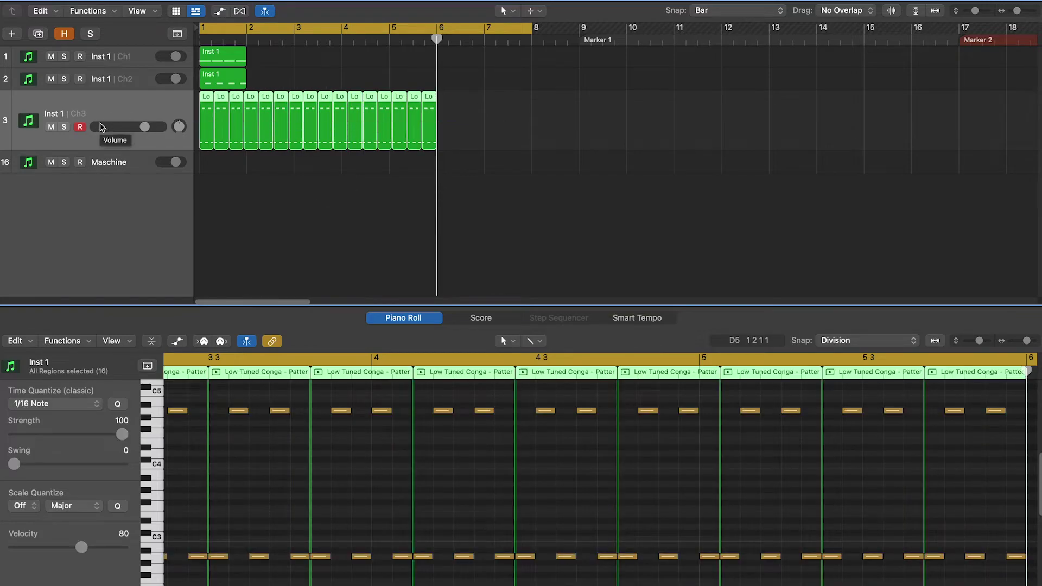
key("super+j")
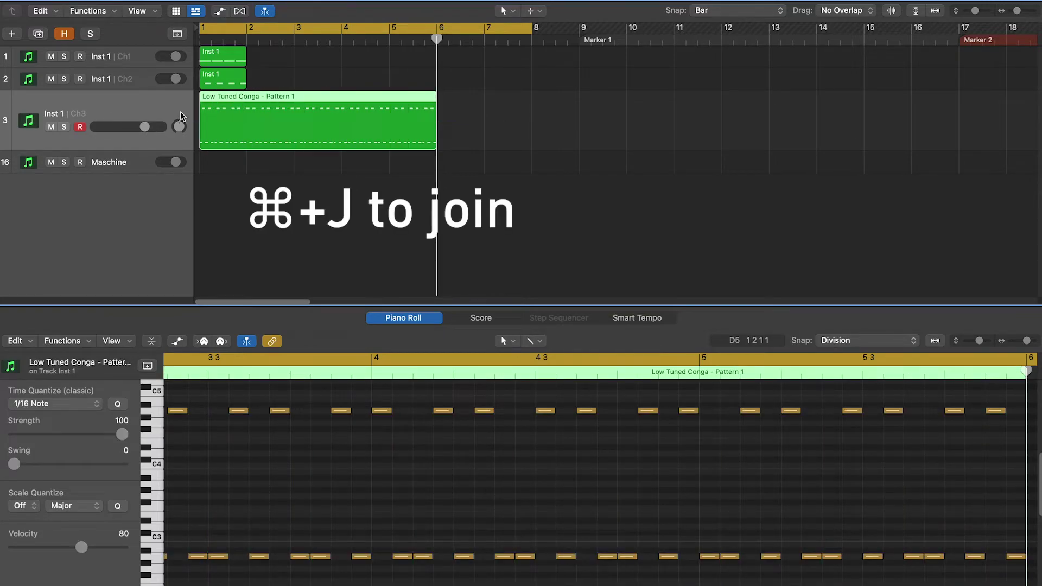
key("super+v")
key("super+v")
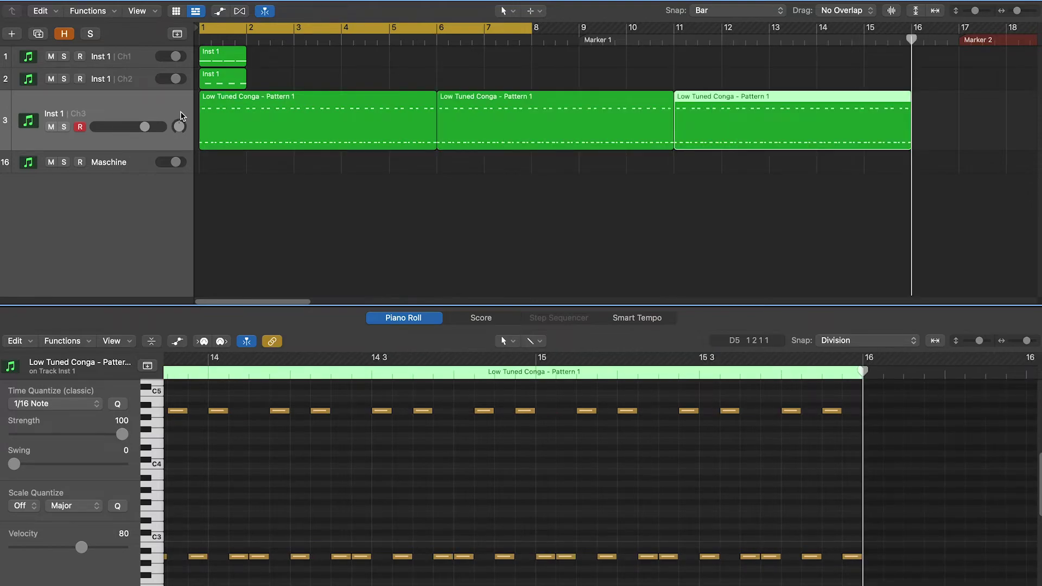
key("super+v")
key("super+v")
key("super+v")
key("super+v")
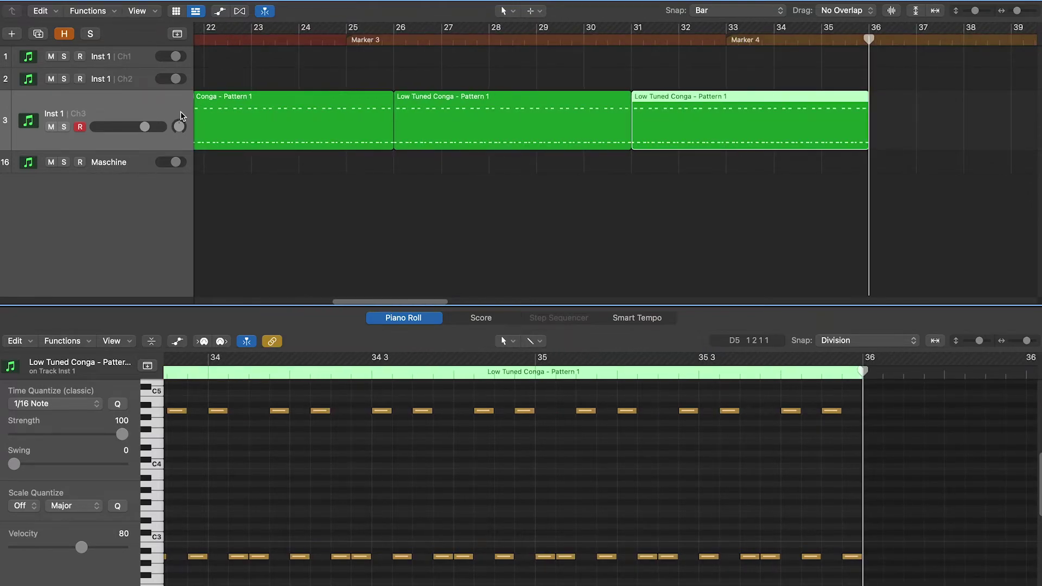
Step: Repeat the one-bar regions on Inst 1 Ch1 and Ch2 together from bar 2 to beyond bar 26
scroll(192, 128, "left", 10)
left_click(256, 40)
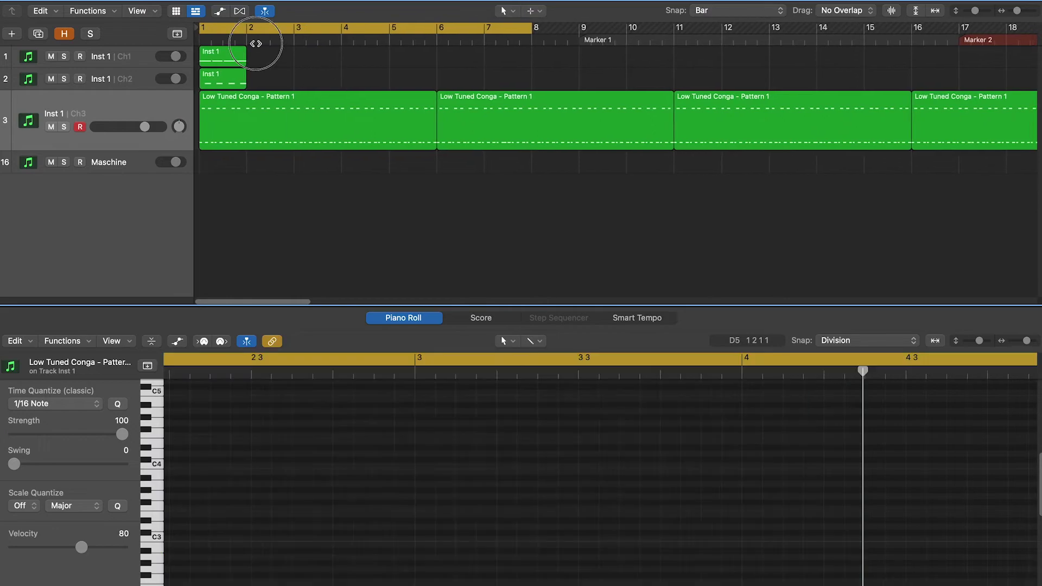
left_click_drag(298, 64, 228, 78)
left_click(222, 38)
left_click_drag(222, 38, 247, 32)
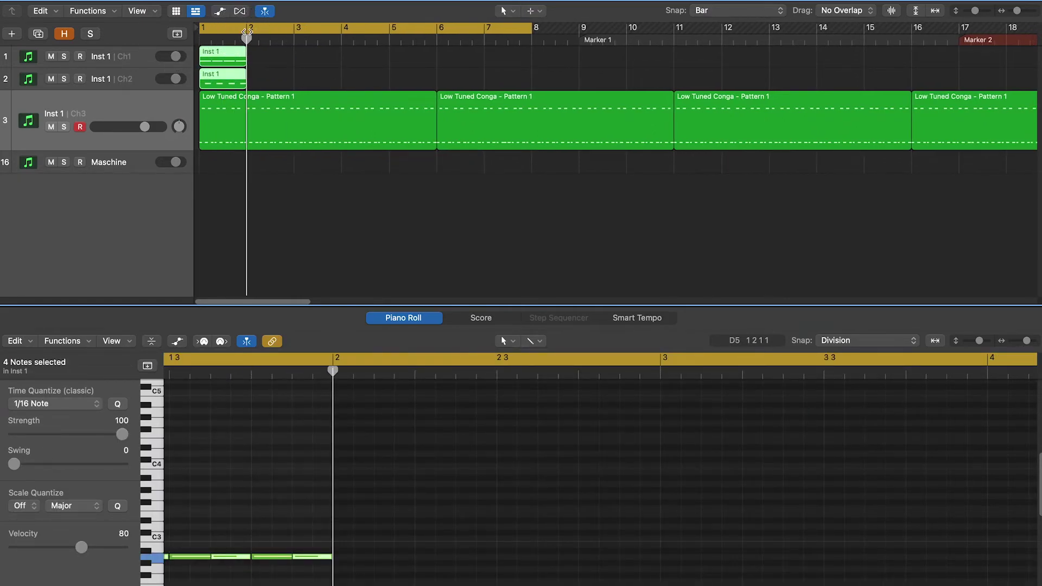
key("super+r")
key("super+r")
key("super+r")
key("super+r")
key("super+r")
key("super+r")
key("super+r")
key("super+r")
key("super+r")
key("super+r")
key("super+r")
key("super+r")
key("super+r")
key("super+r")
key("super+r")
mouse_move(1, 38)
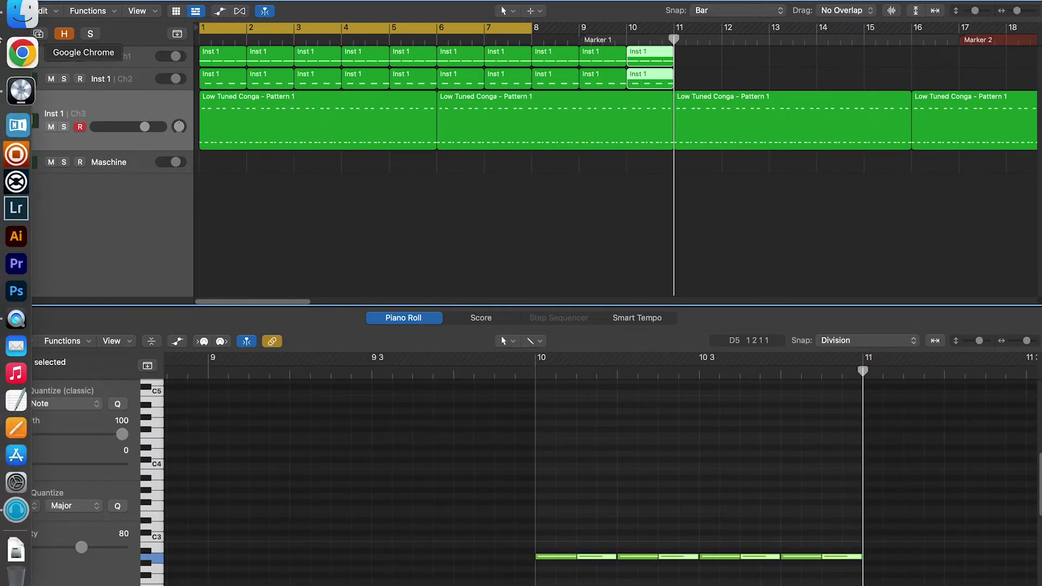
key("super+r")
key("super+r")
key("super+r")
key("super+r")
key("super+r")
key("super+r")
key("super+r")
key("super+r")
key("super+r")
key("super+r")
key("super+r")
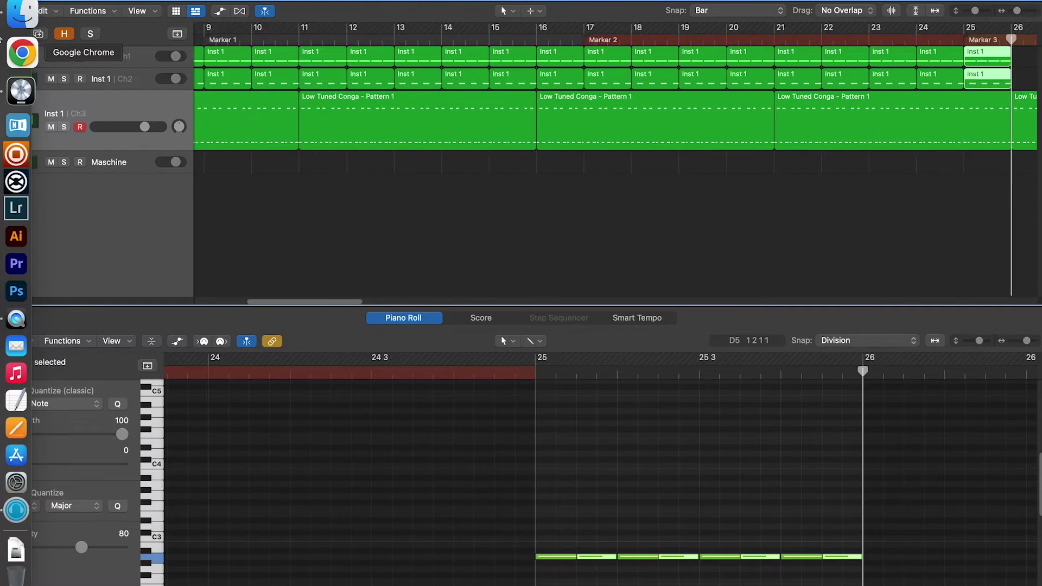
key("super+r")
key("super+r")
key("super+r")
key("super+r")
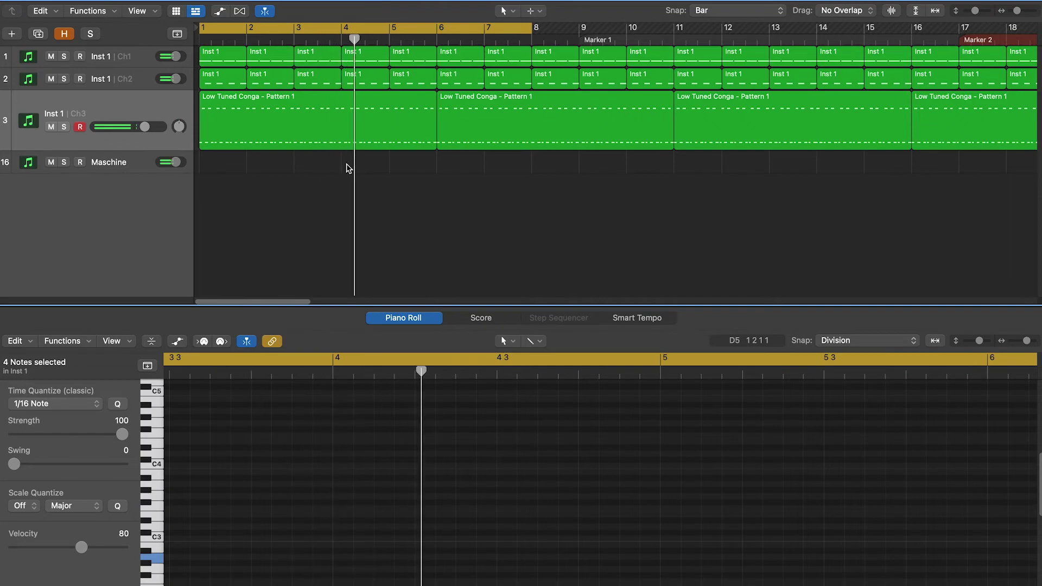
Step: Show the mixer while the extended drum arrangement plays
key("x")
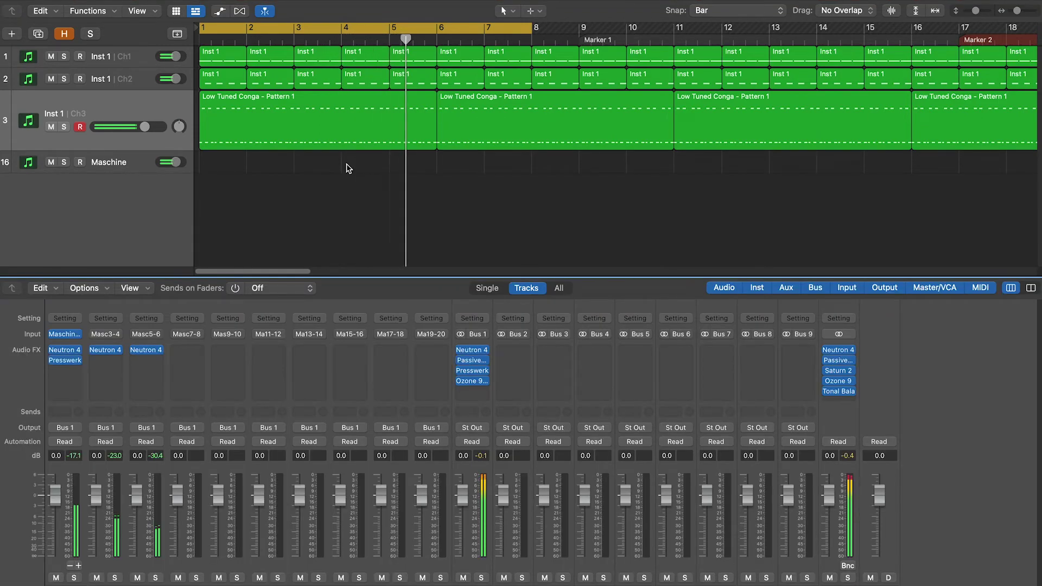